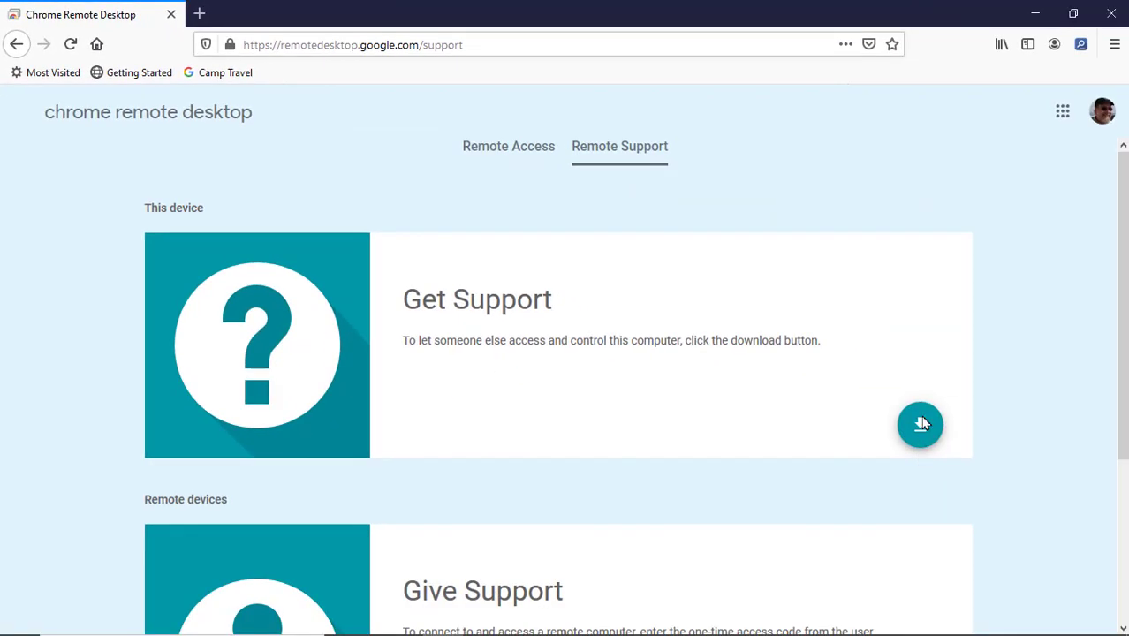
Download and install the Chrome Remote Desktop extension for Get Support, granting its permissions and dismissing the added-extension notice
click(921, 424)
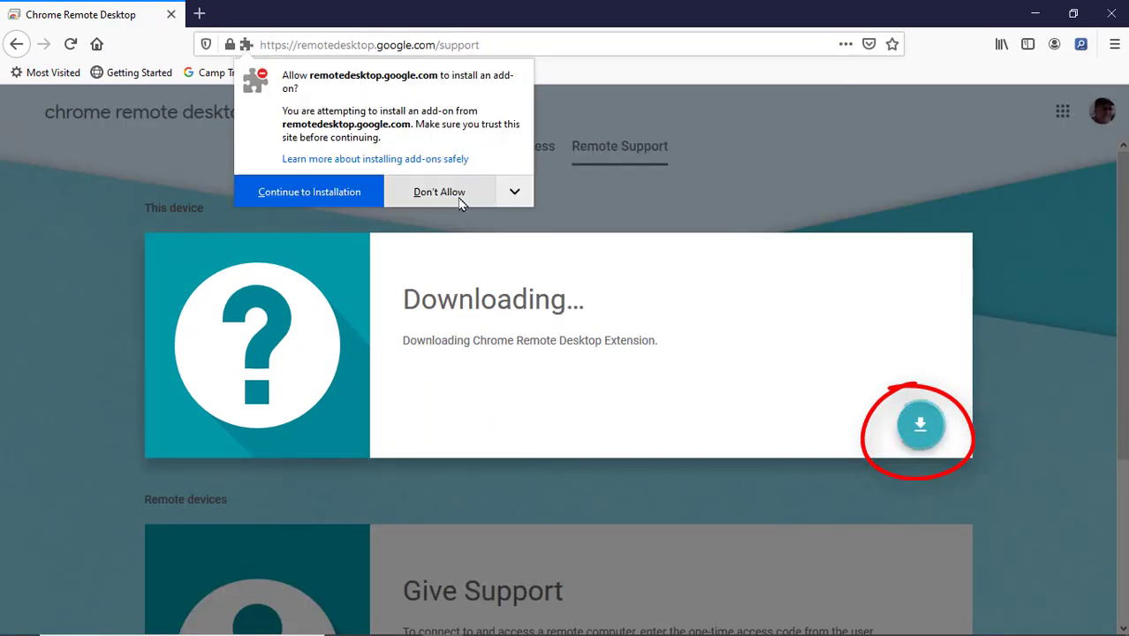
click(311, 194)
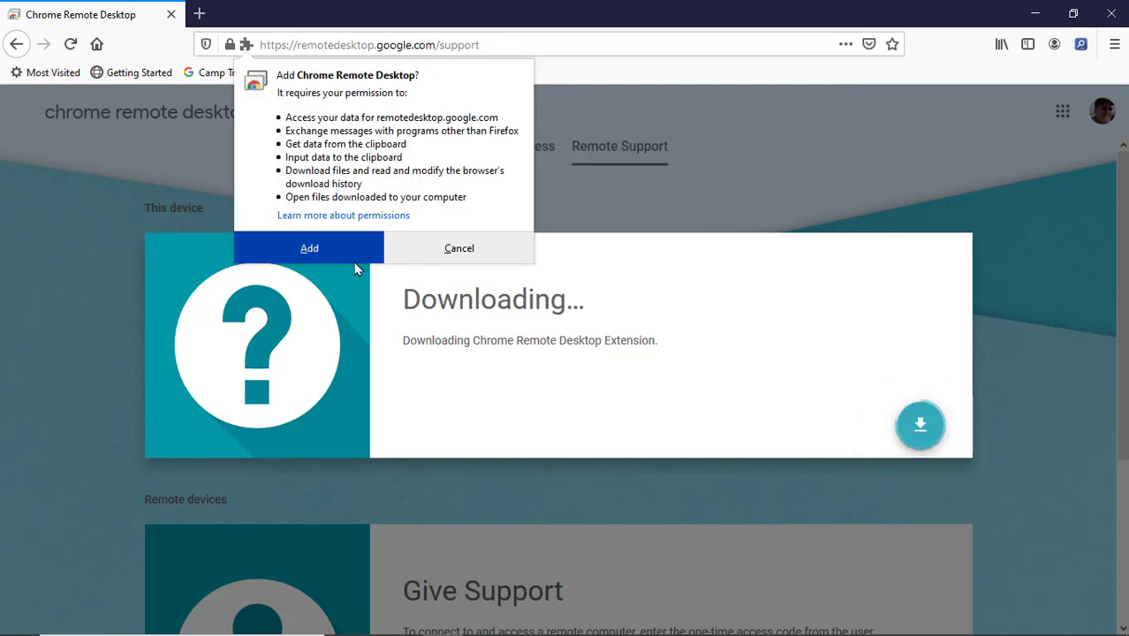
click(351, 255)
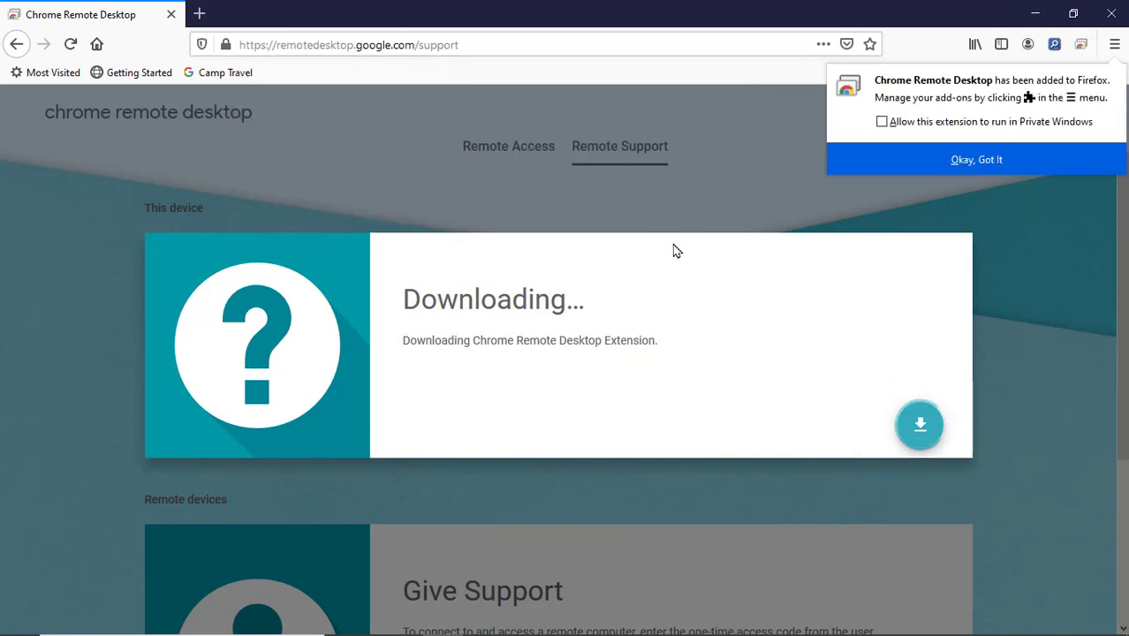
click(975, 160)
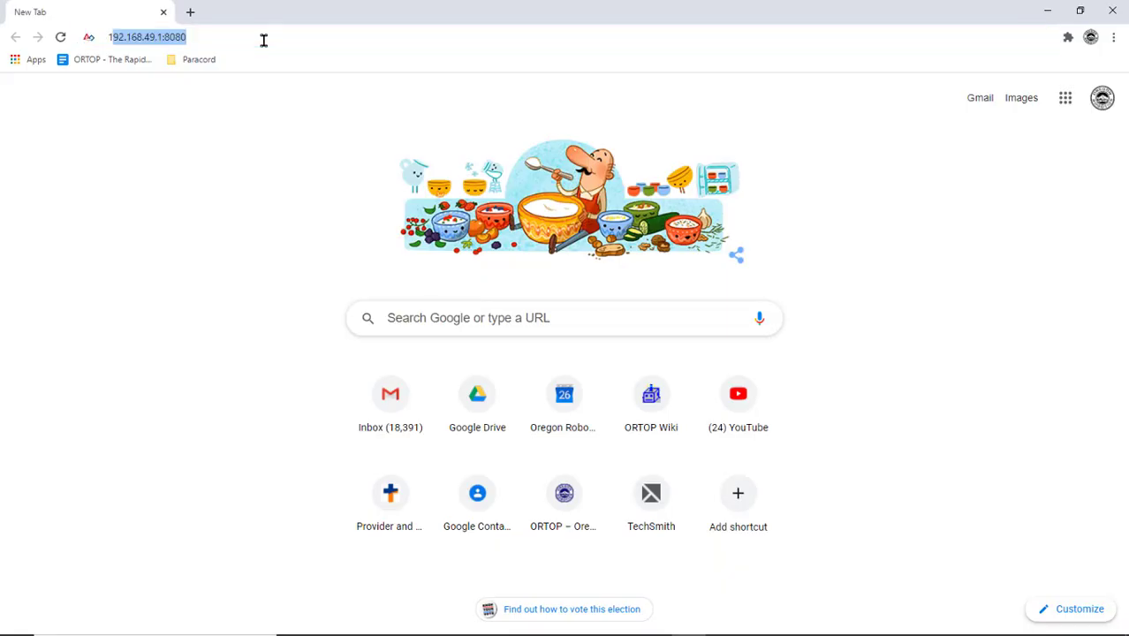
Switch to Chrome, load the robot controller console at 192.168.49.1:8080, and minimize the browser window
text(192.168.49)
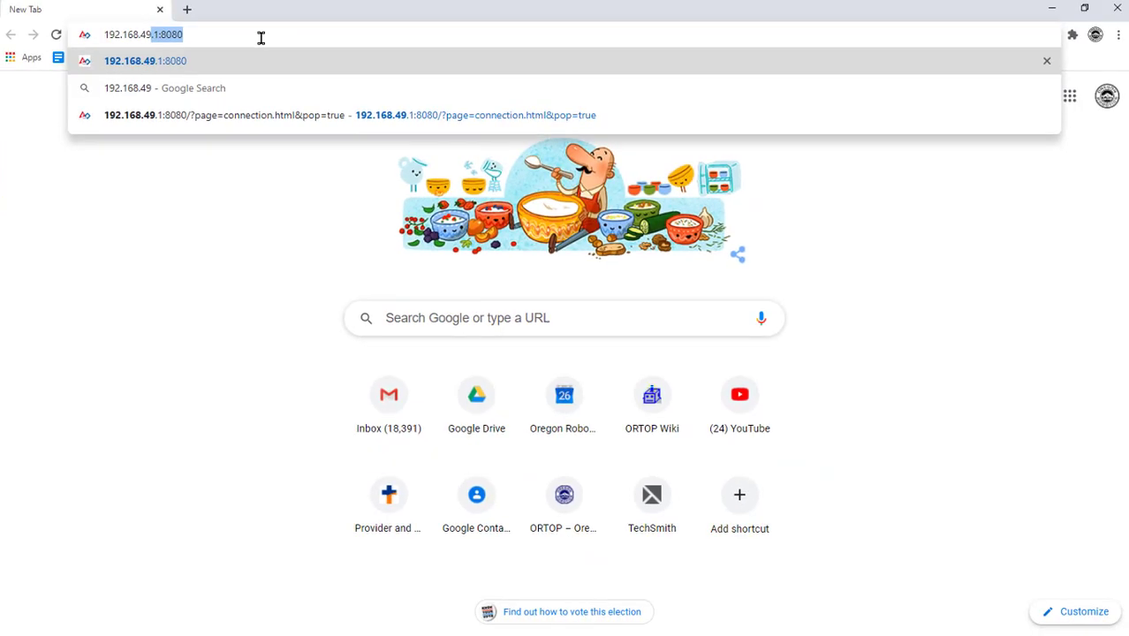
text(.1:8080)
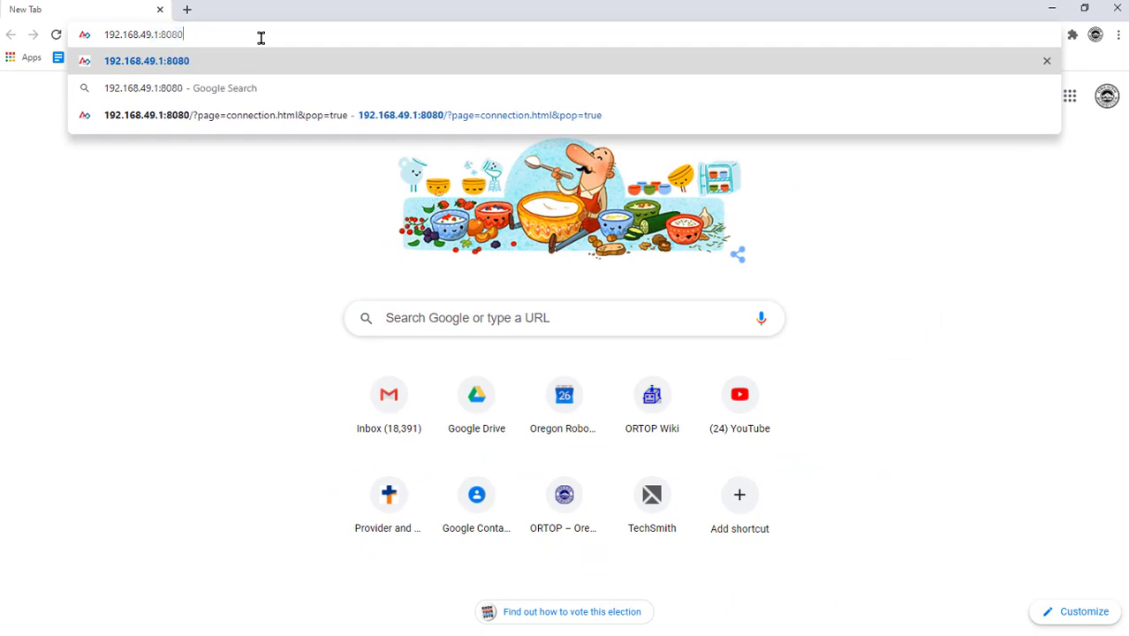
key(Return)
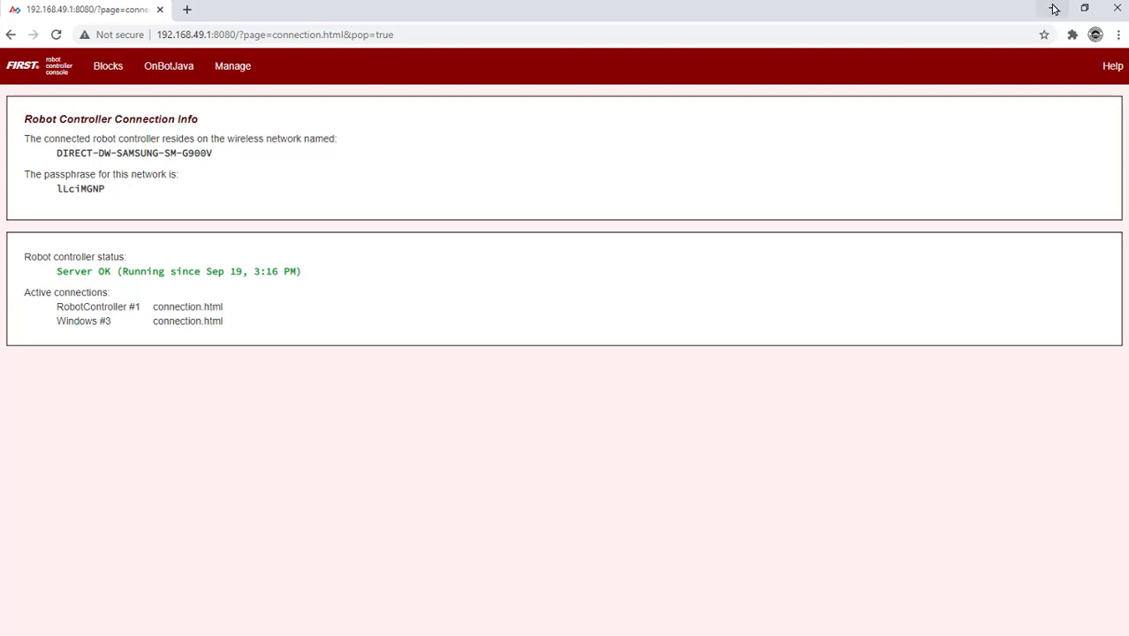
click(1053, 9)
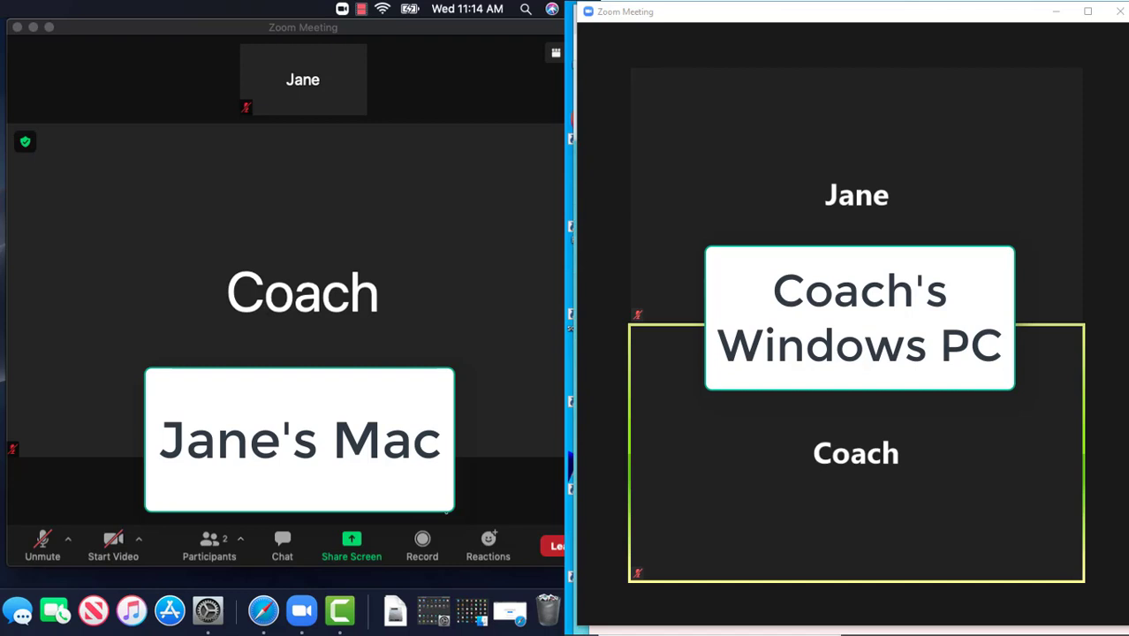
mouse_move(976, 481)
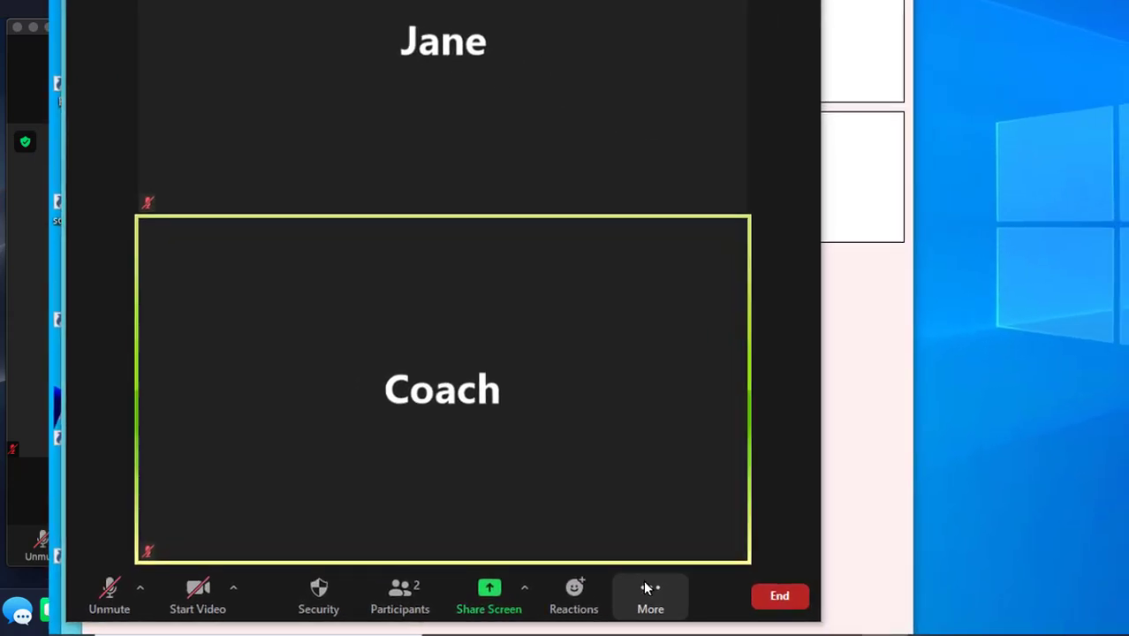
click(995, 595)
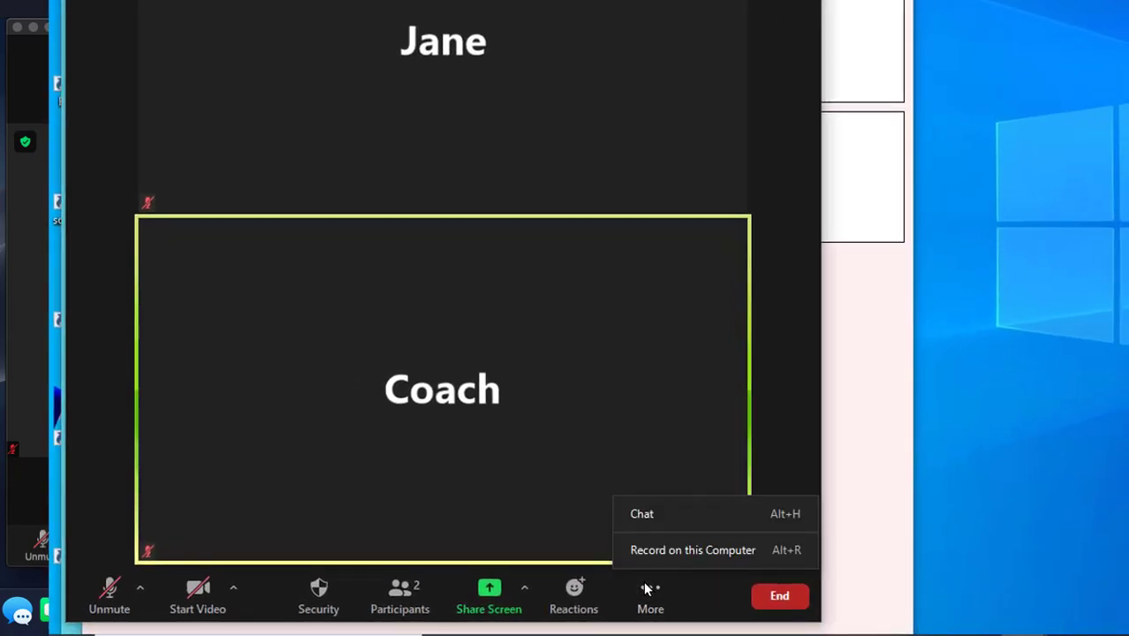
click(649, 518)
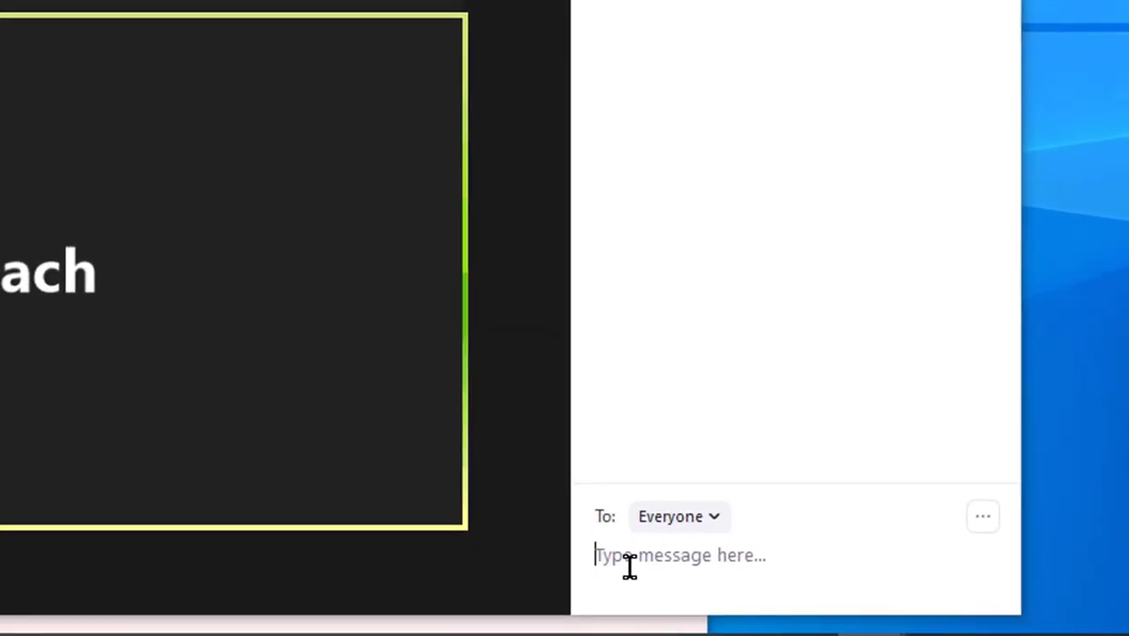
text(http)
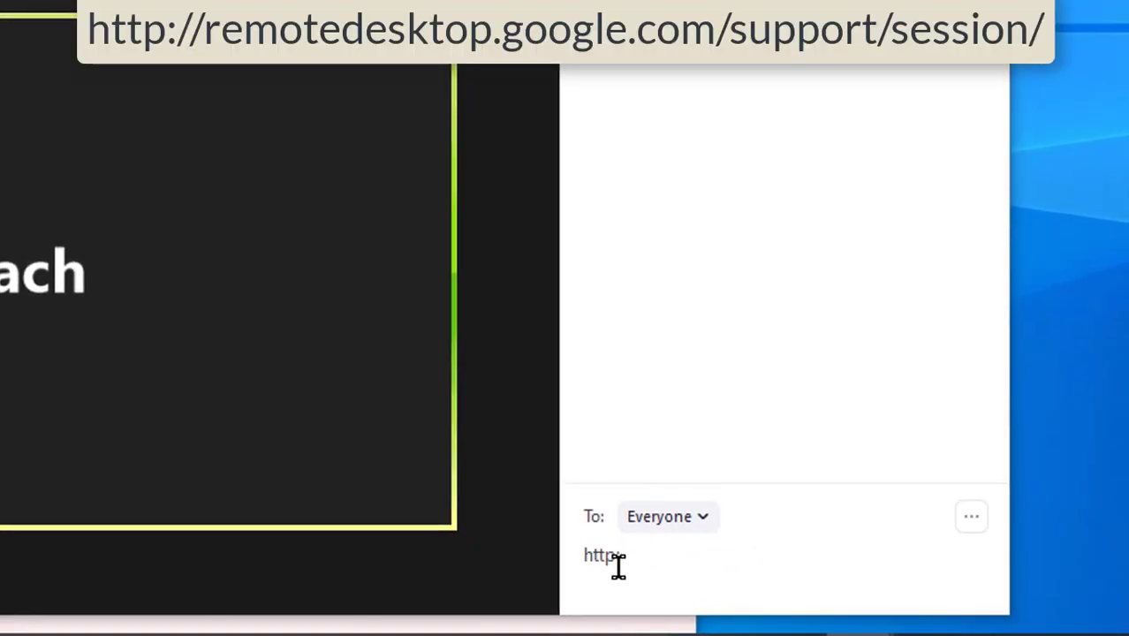
text(://remotedes)
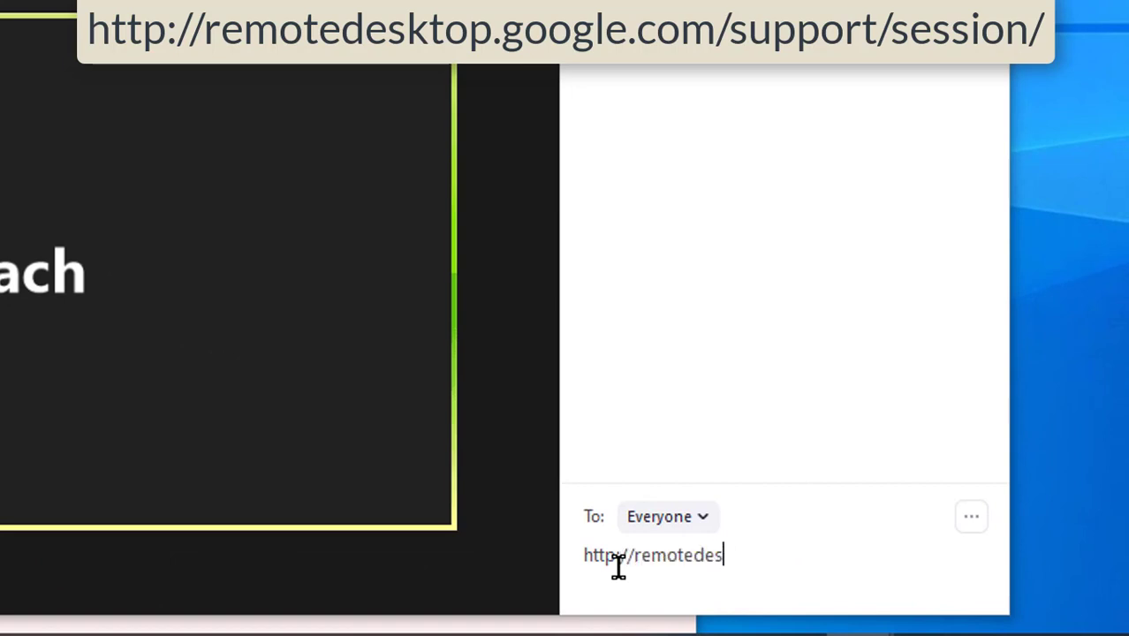
text(ktop.google.c)
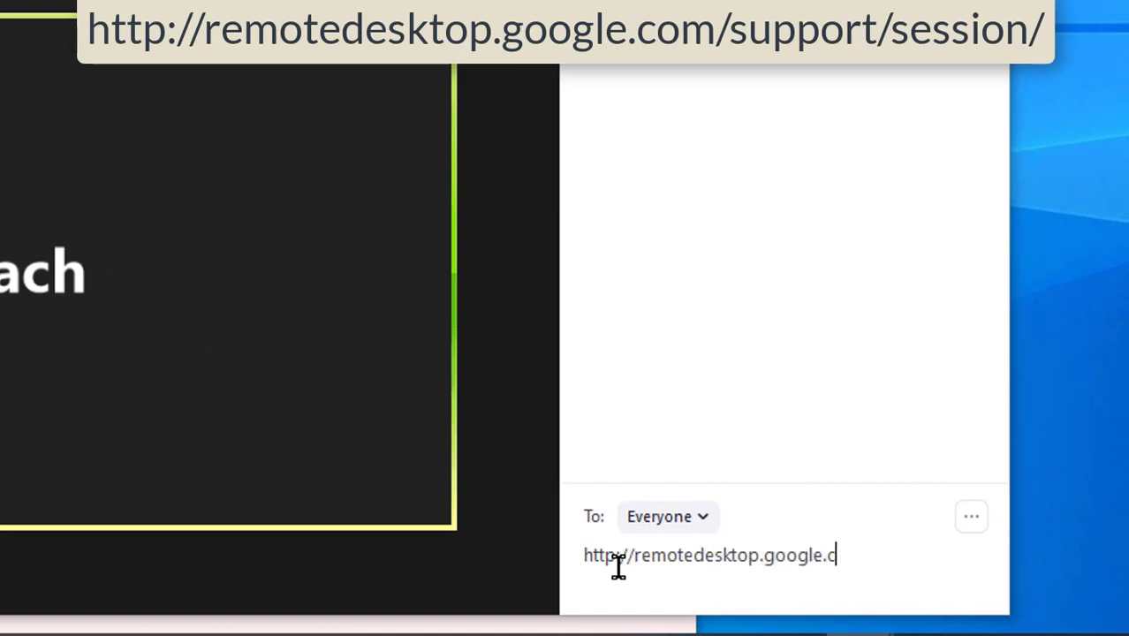
text(om/support/)
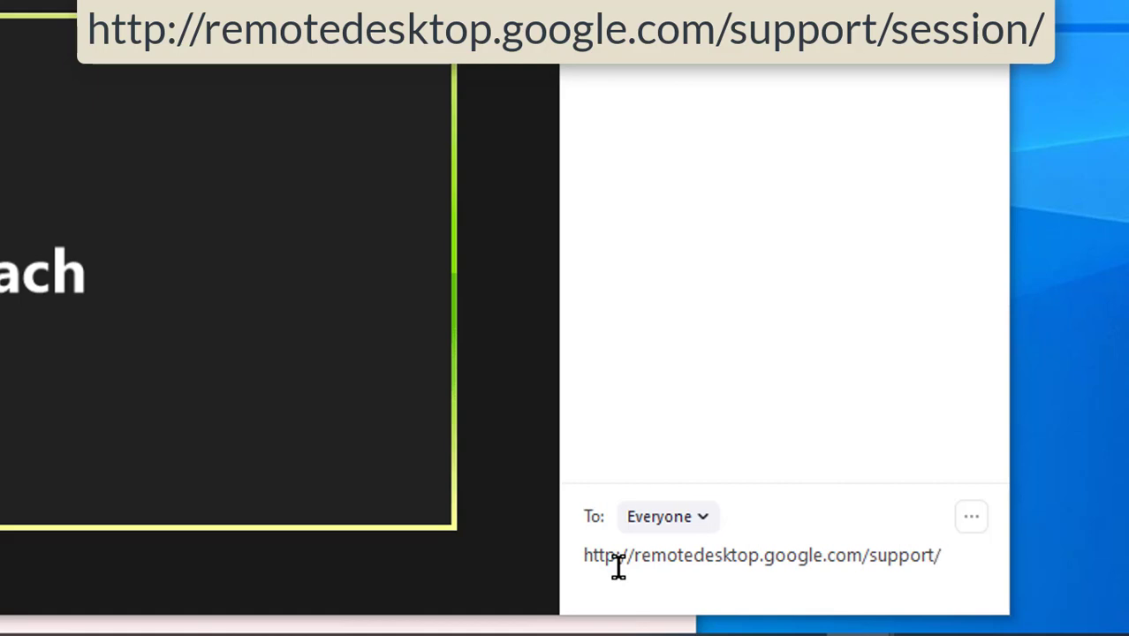
text(session)
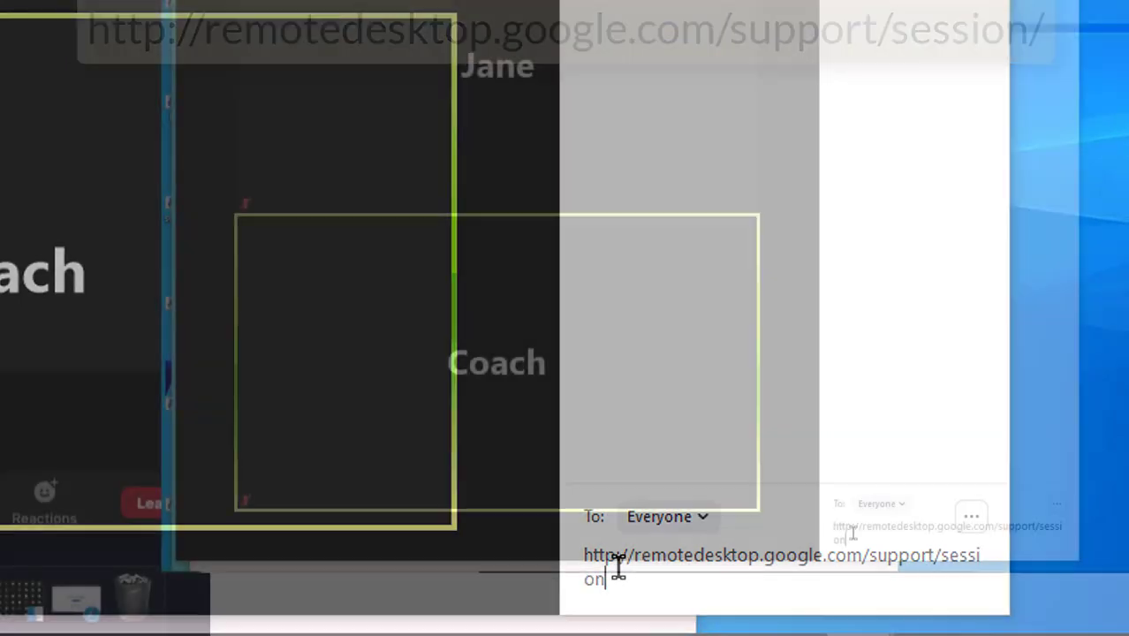
text(/)
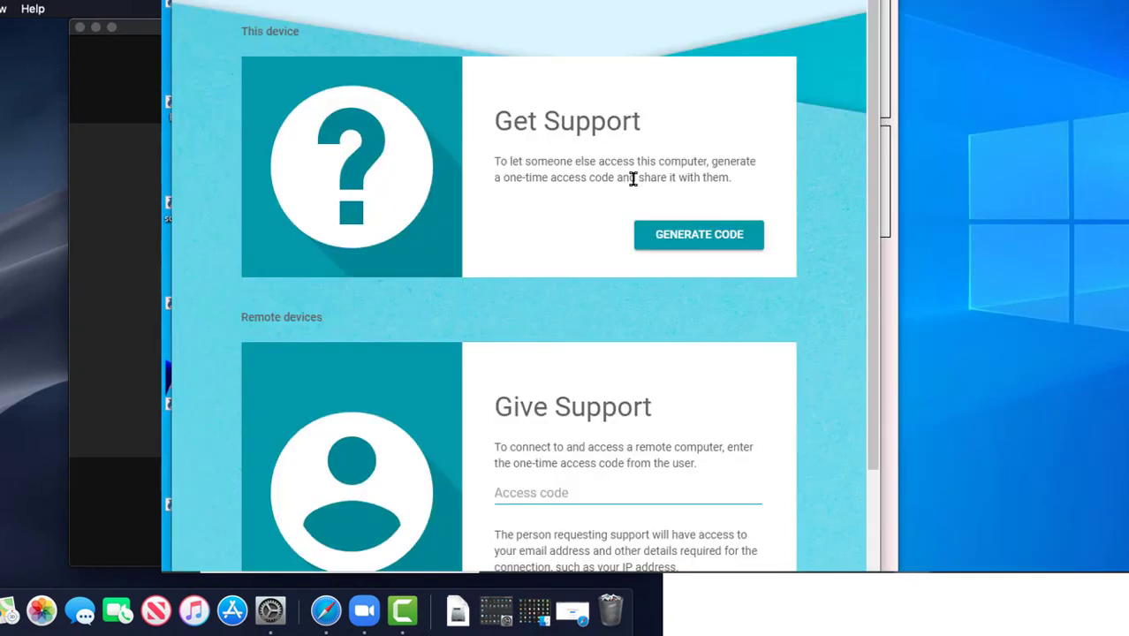
Generate a one-time Get Support access code, append it to the drafted session link in the Zoom chat, and send the message
click(668, 246)
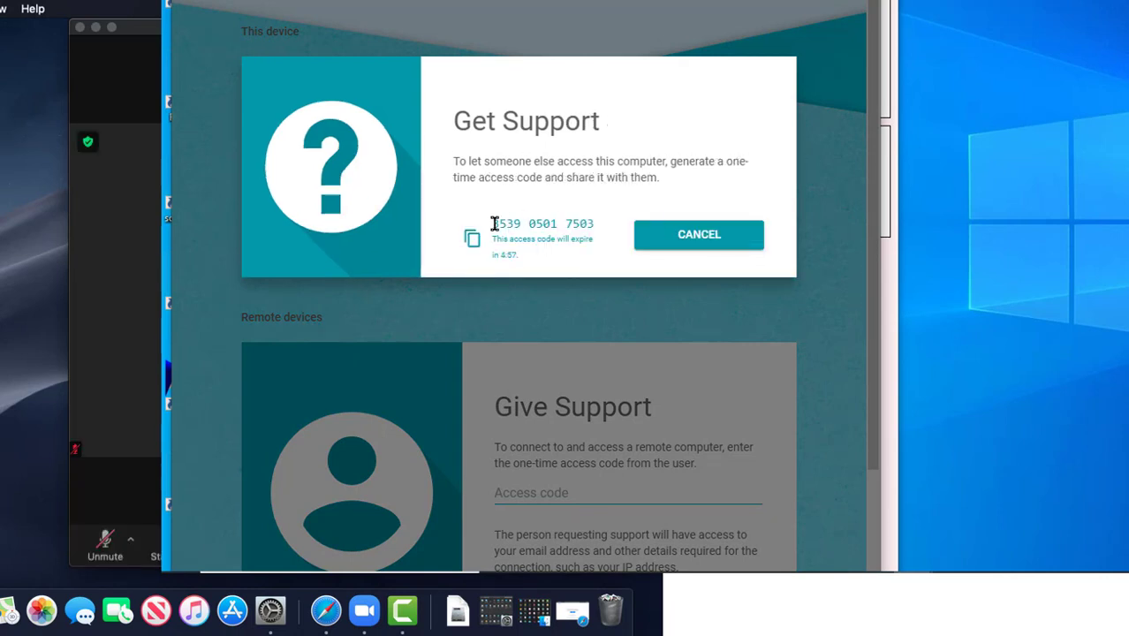
drag(493, 224, 594, 224)
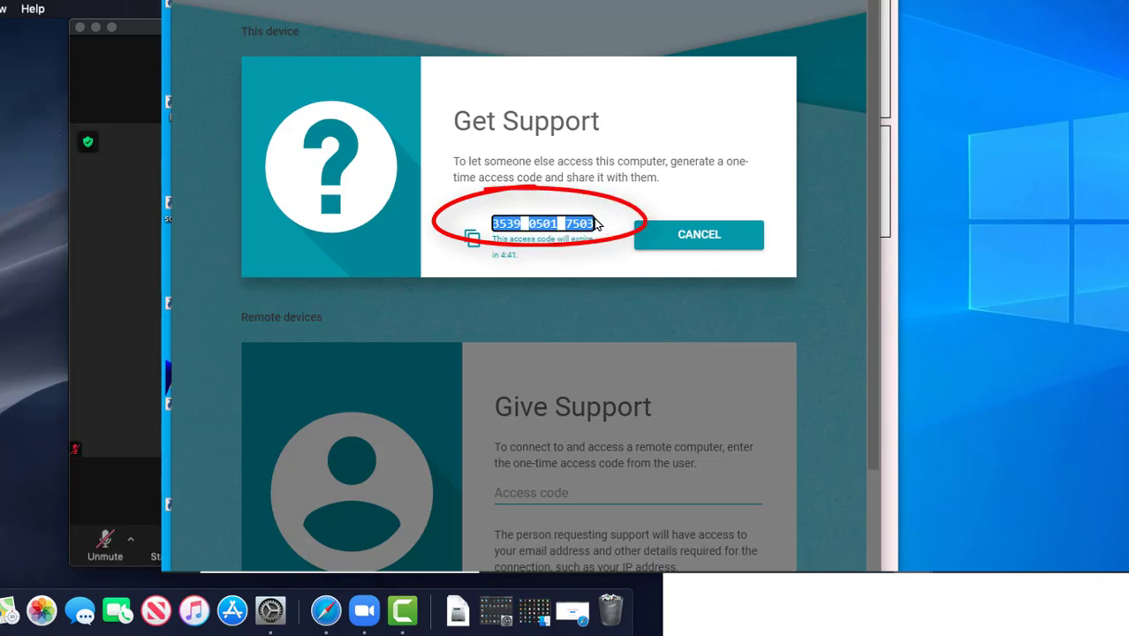
key(super+Tab)
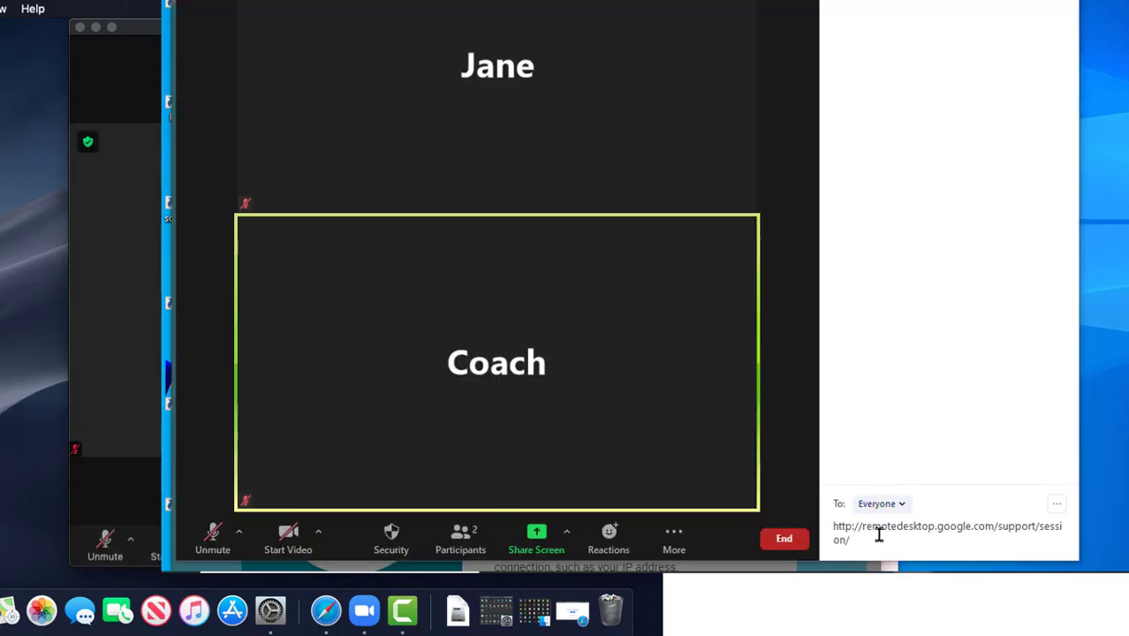
key(super+v)
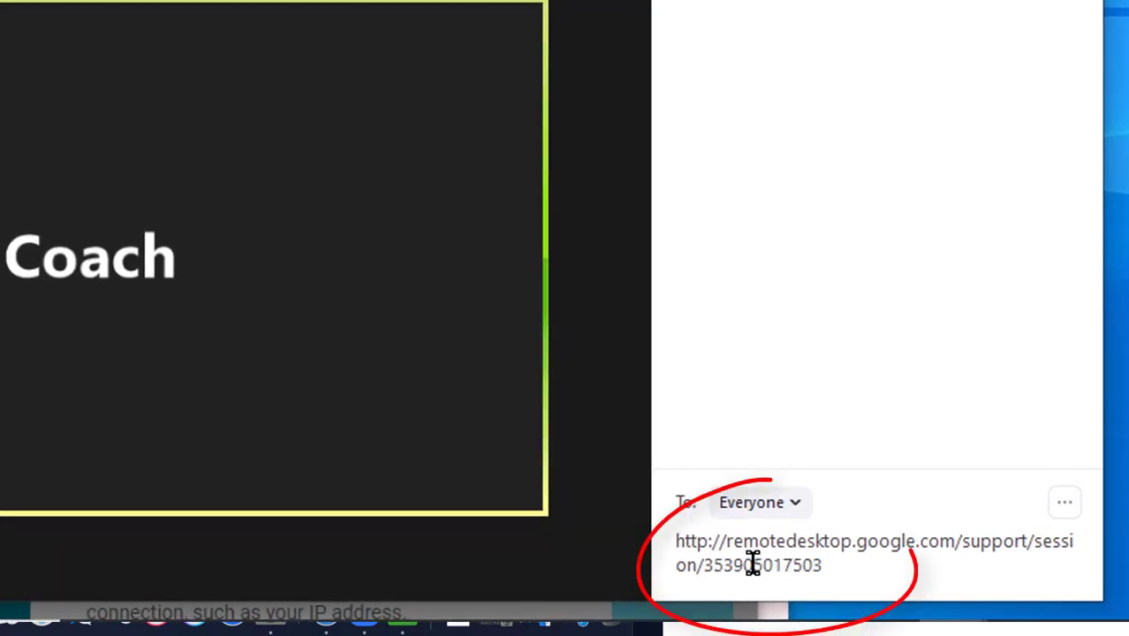
key(Return)
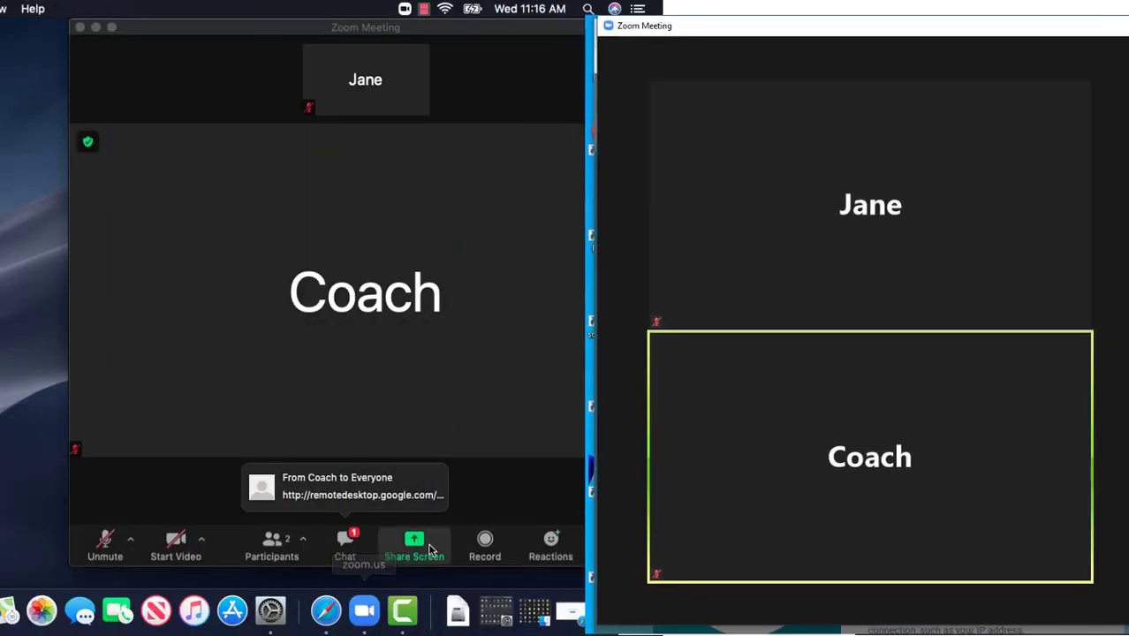
On the Mac, open the session link from the Zoom chat and connect, then approve sharing on the coach's Windows PC
click(336, 504)
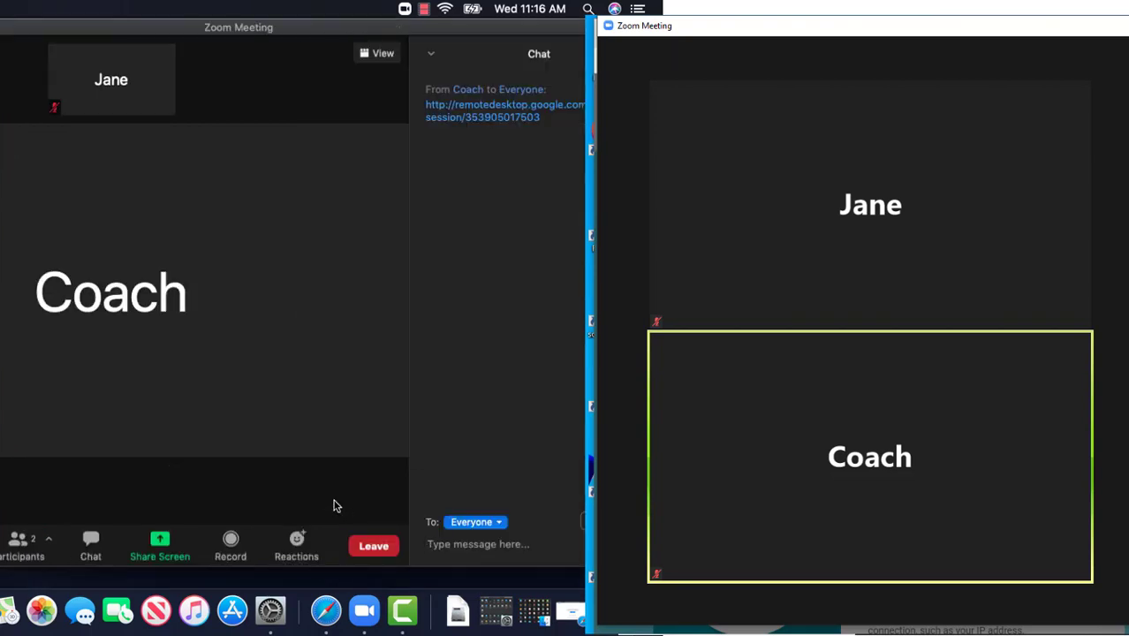
click(464, 116)
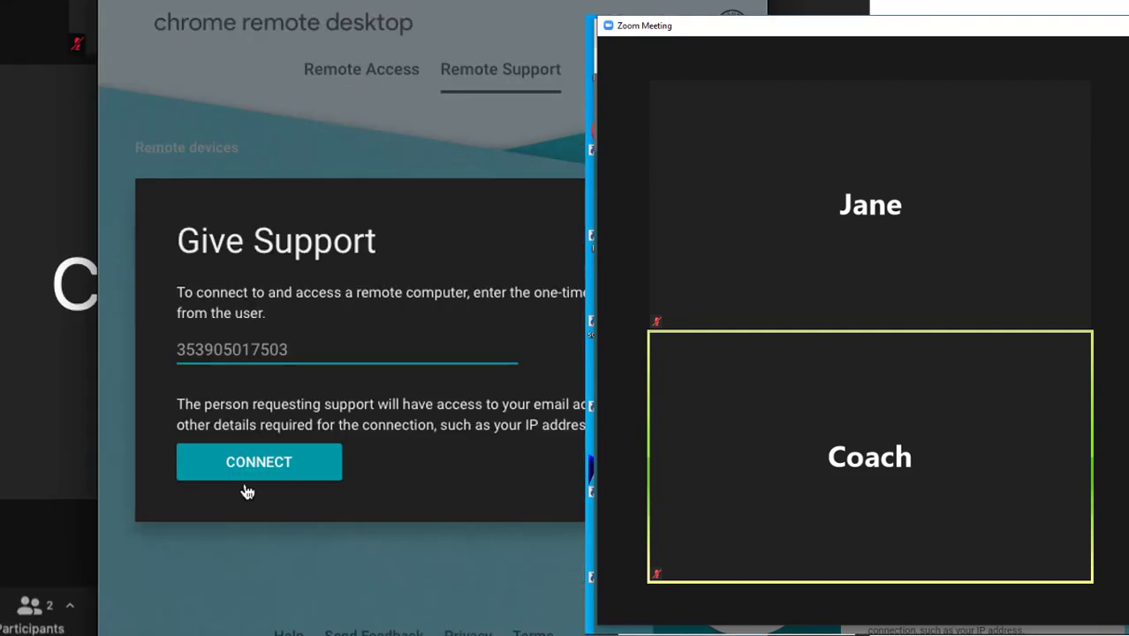
click(241, 482)
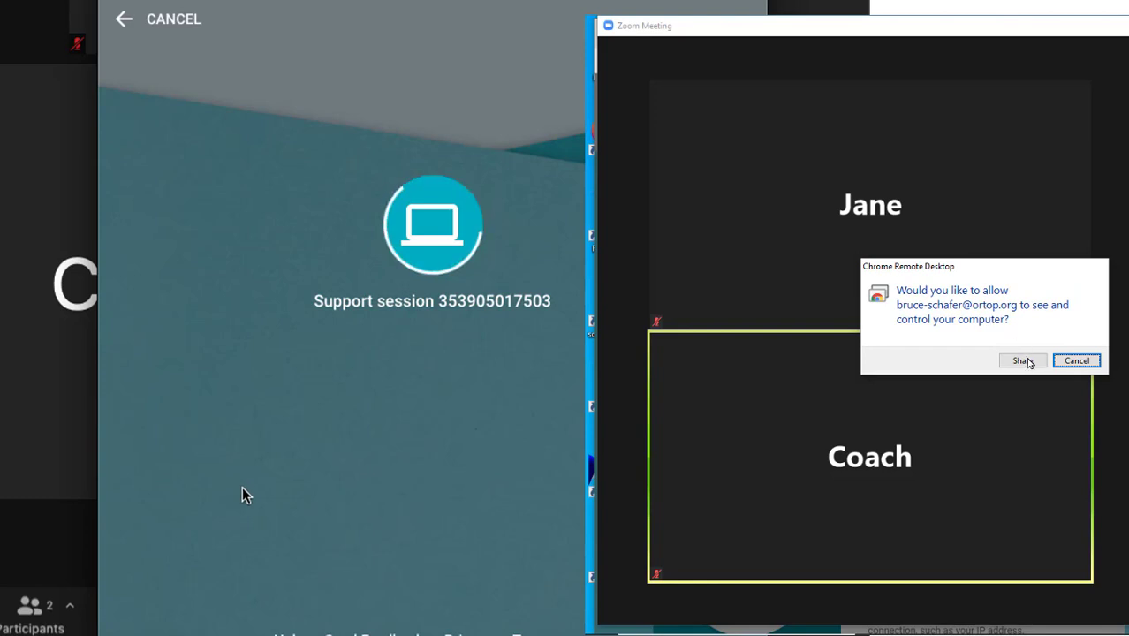
click(1027, 362)
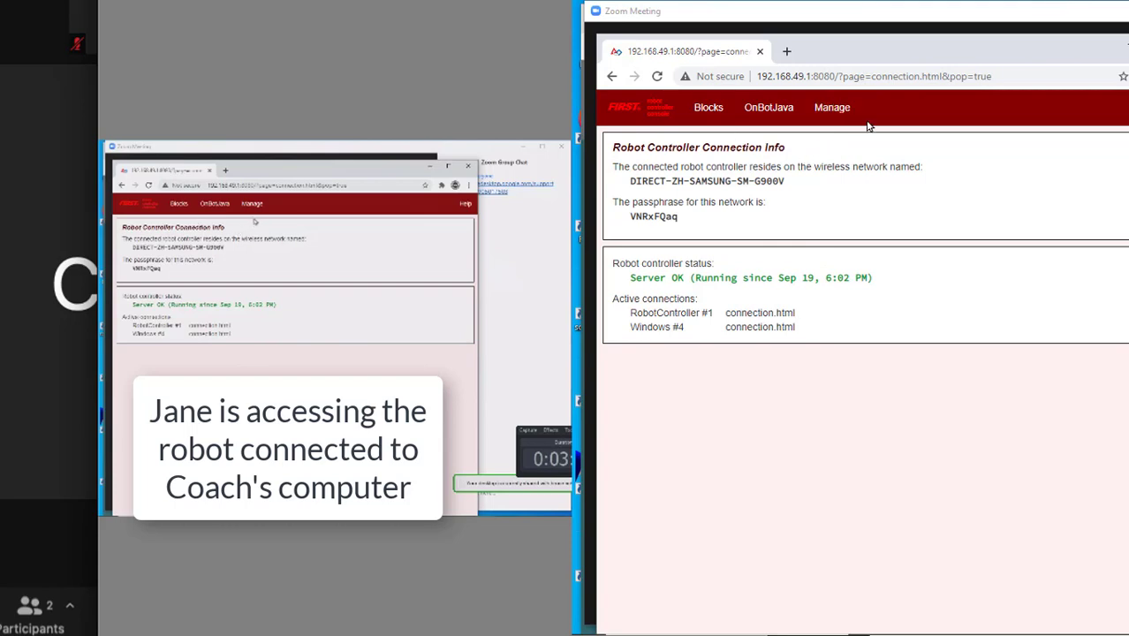
Create a new Blocks op mode named "New Op Mode" in the robot controller console, leaving the sample unselected
click(729, 110)
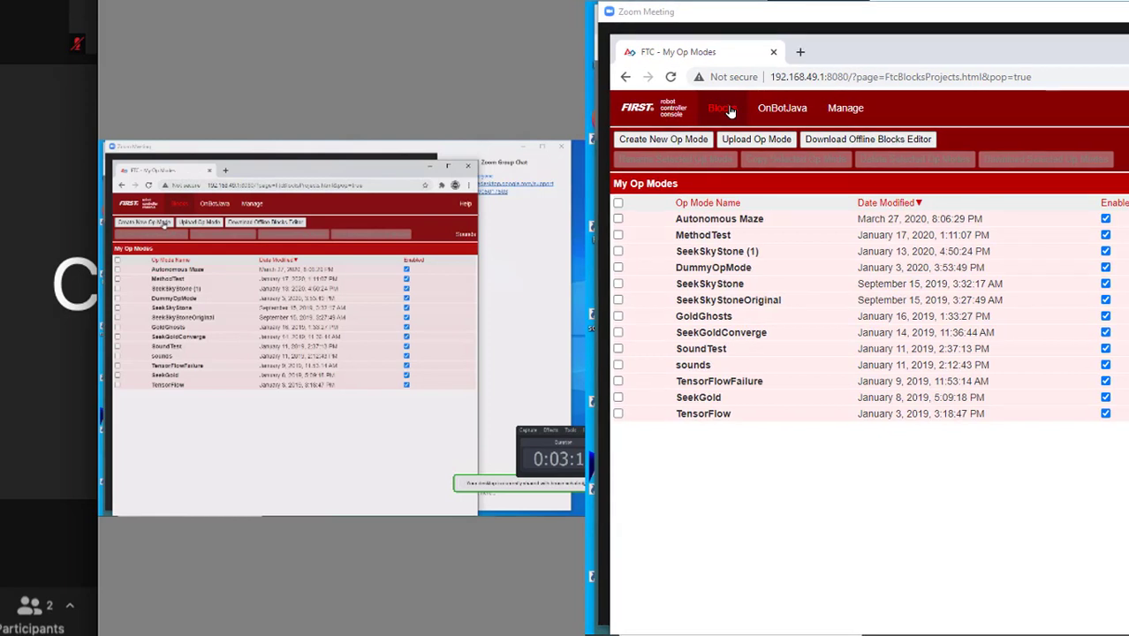
click(698, 142)
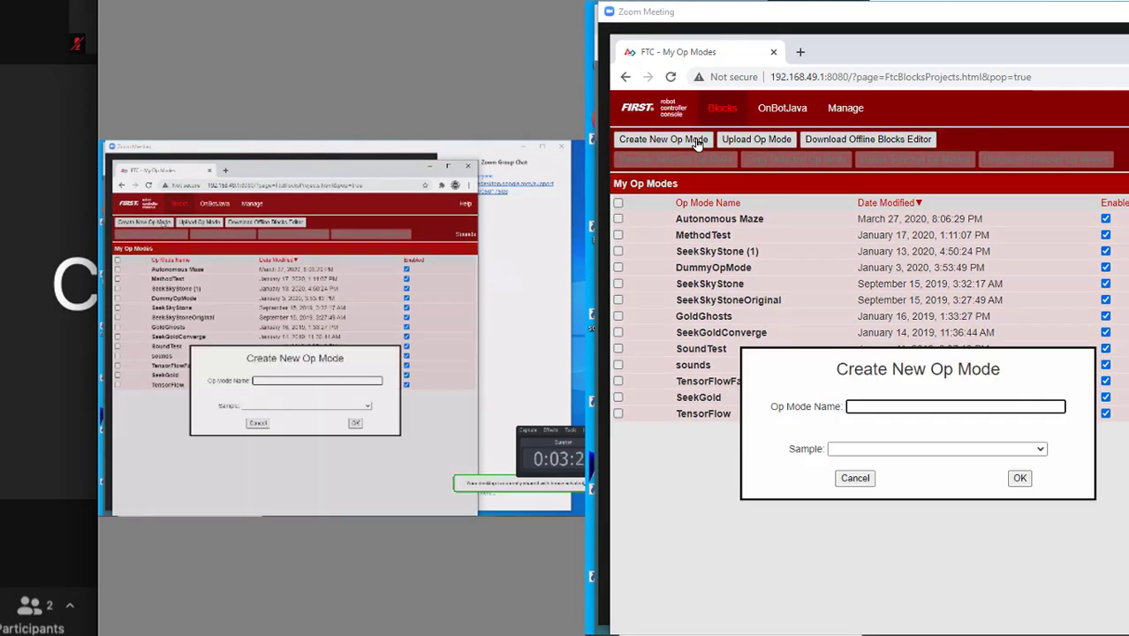
text(New)
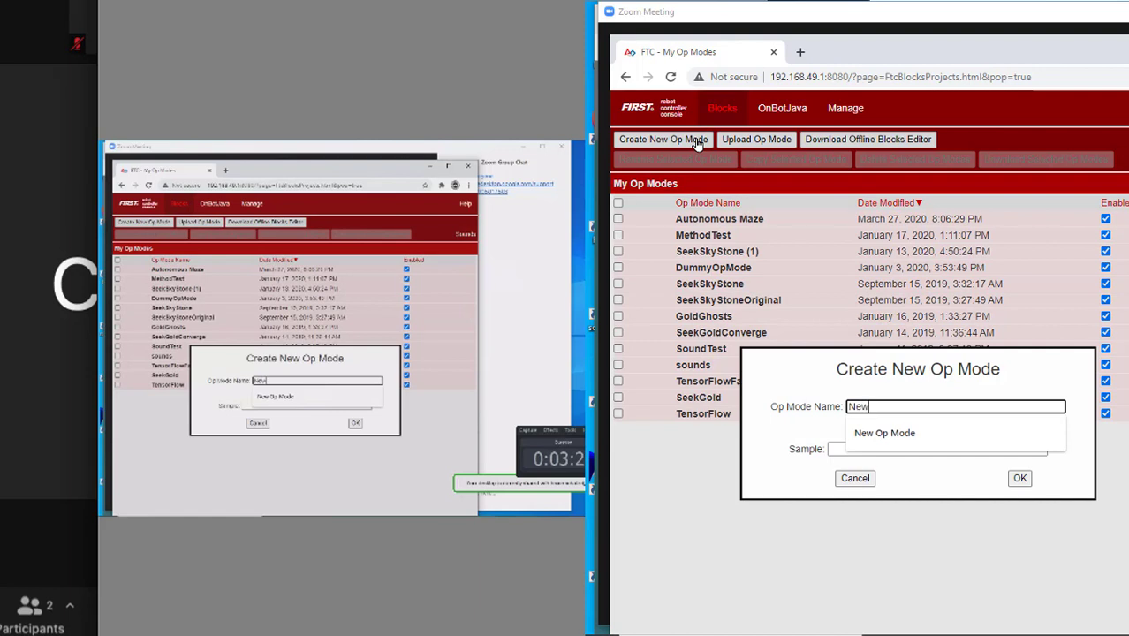
text( Op Mo)
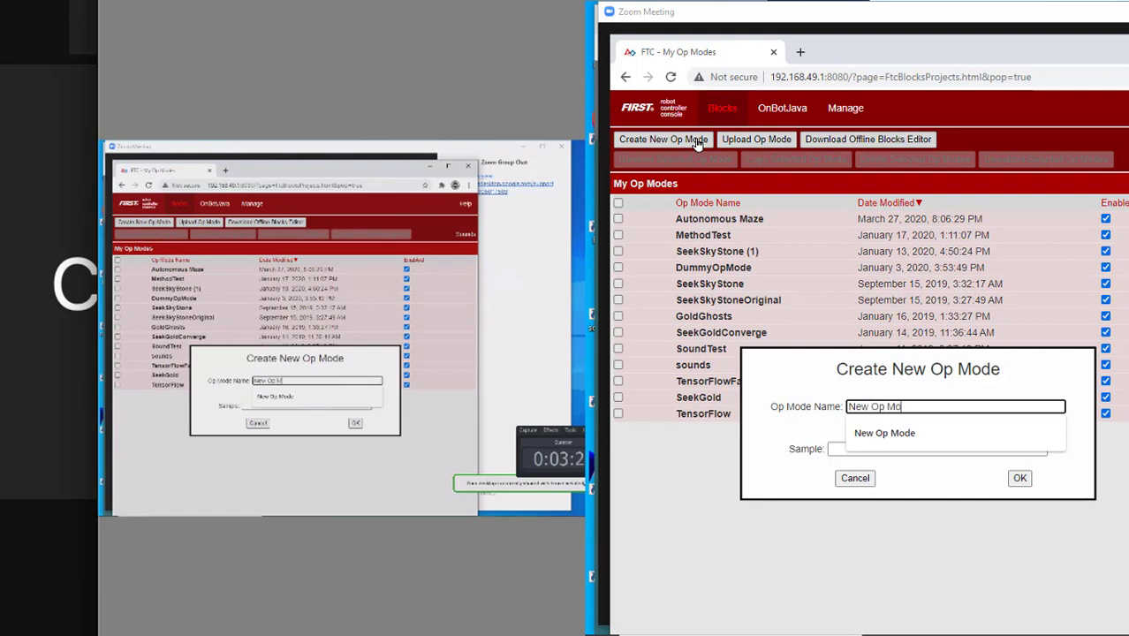
text(de)
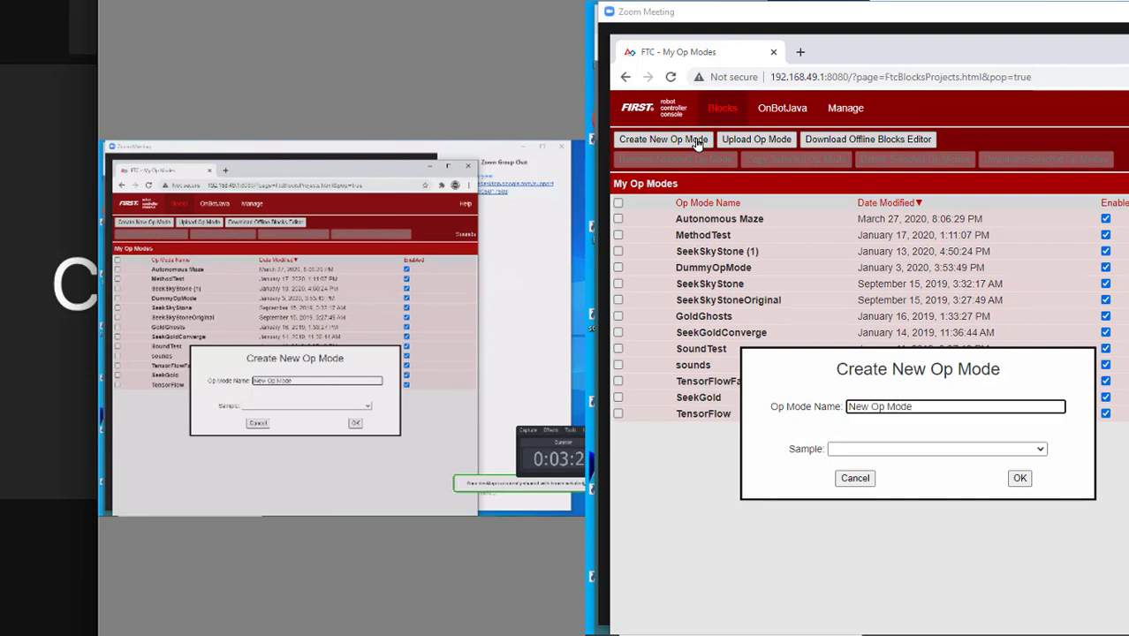
mouse_move(869, 626)
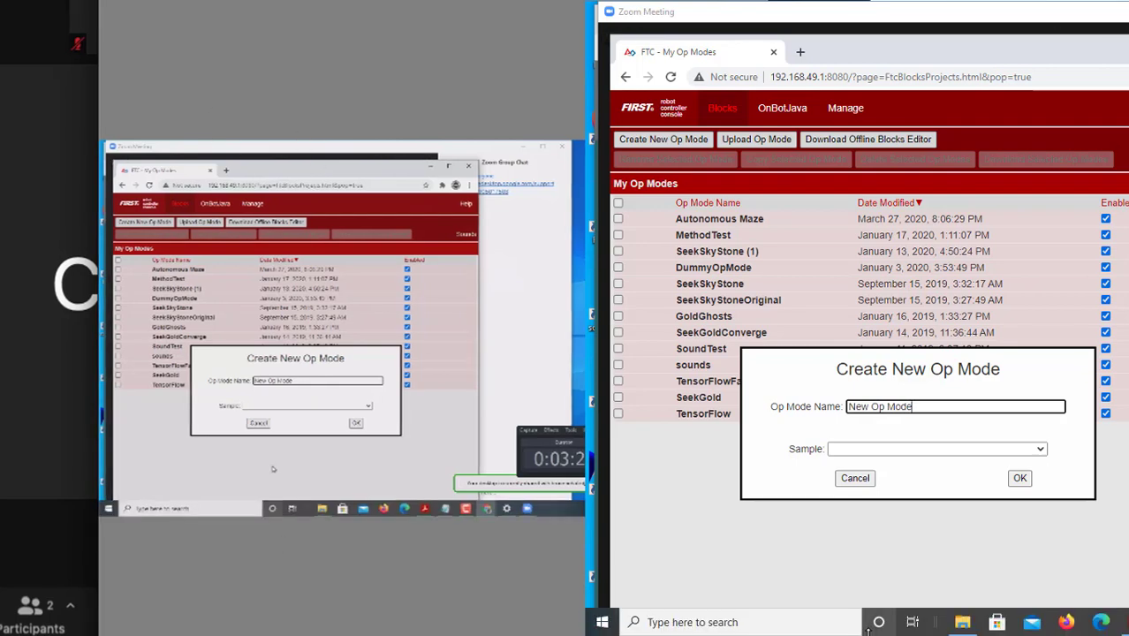
click(1017, 480)
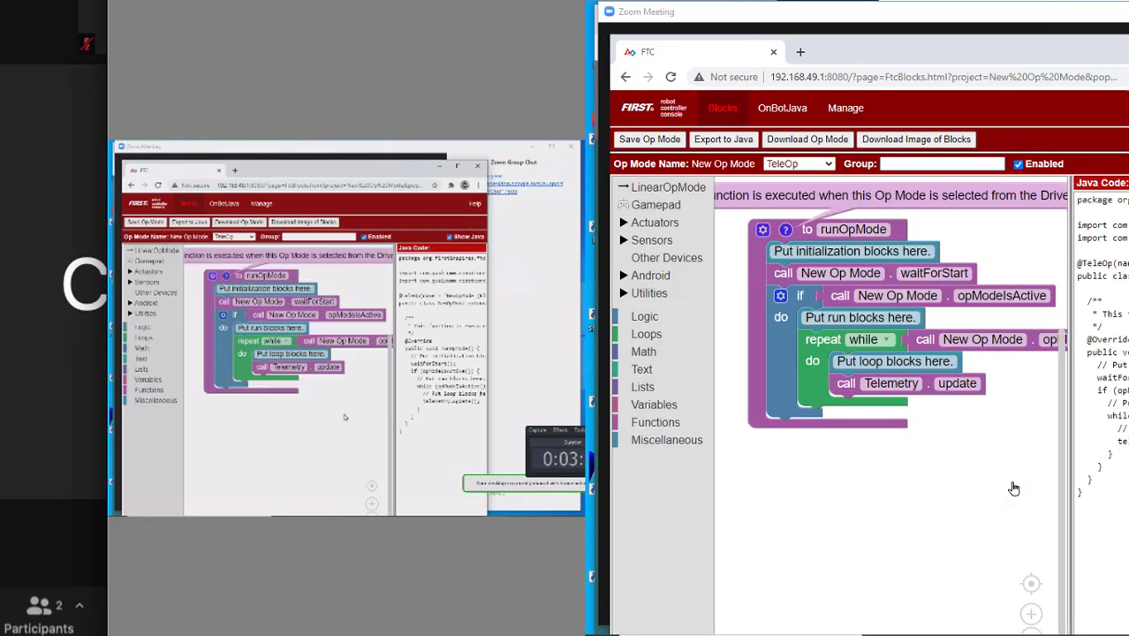
Pull a DcMotor block from the Actuators category into the workspace of New Op Mode
click(783, 230)
click(785, 230)
click(649, 225)
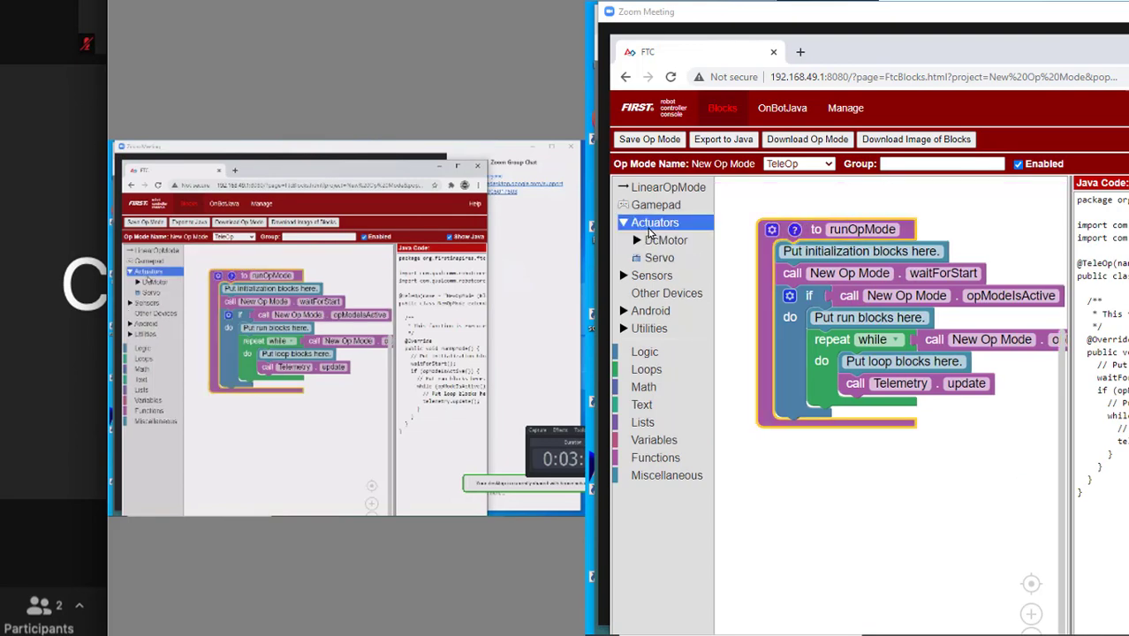
click(661, 240)
click(745, 240)
drag(745, 240, 1122, 265)
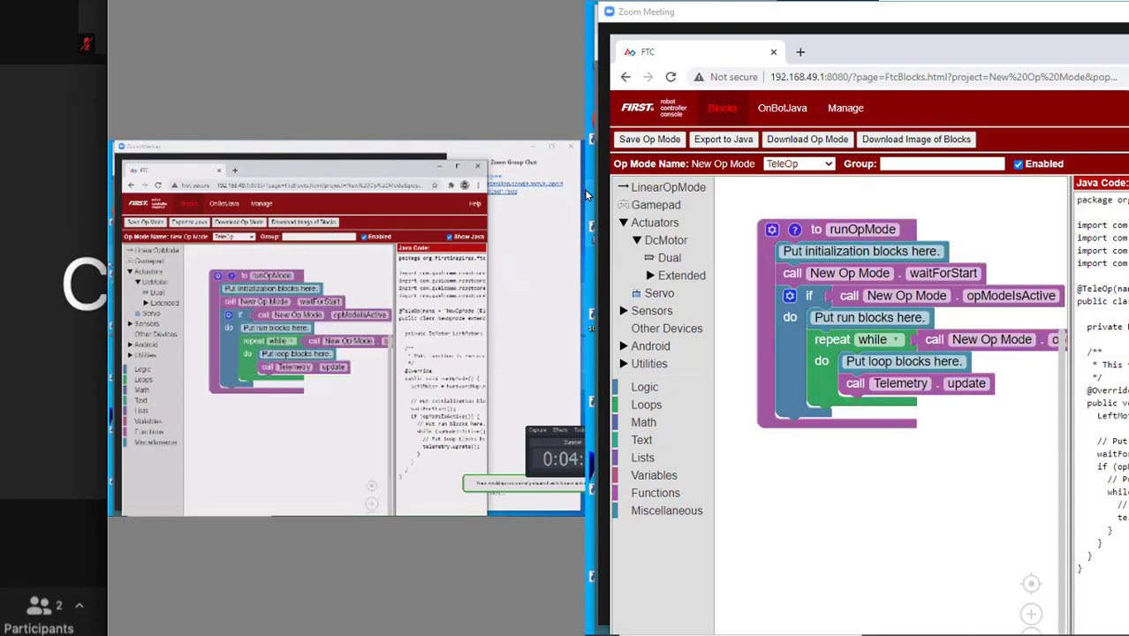
Place a block that sets the LeftMotor Direction under the initialization comment, before waitForStart
click(665, 240)
click(740, 237)
drag(741, 234, 783, 275)
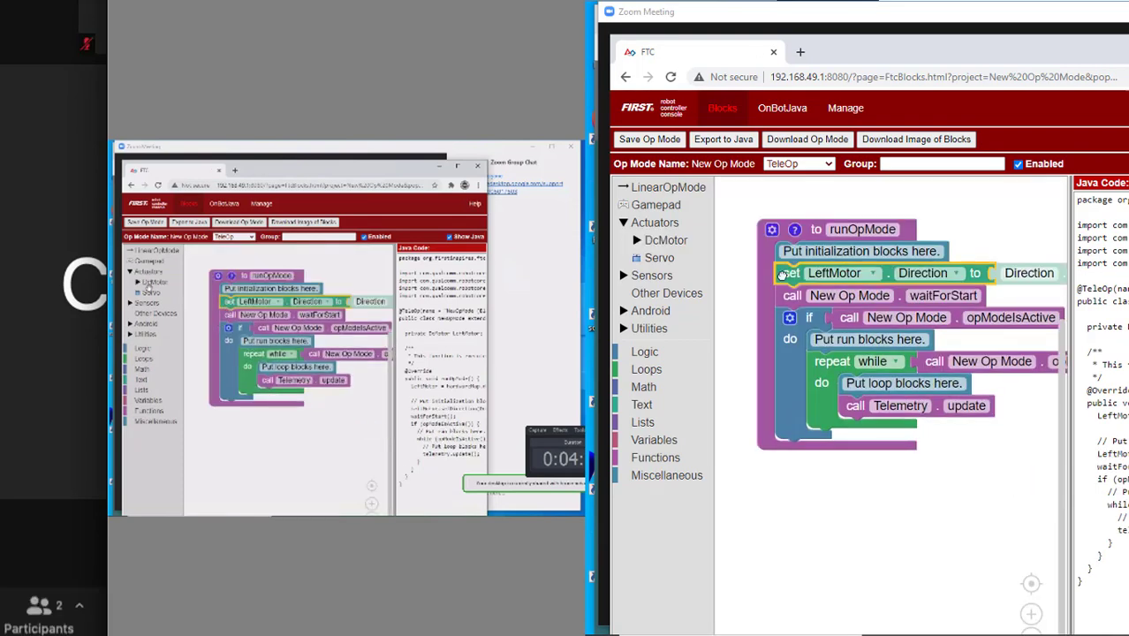
Add a dual-motor block right after waitForStart that sets LeftMotor and RightMotor Power to 1
click(666, 240)
click(669, 258)
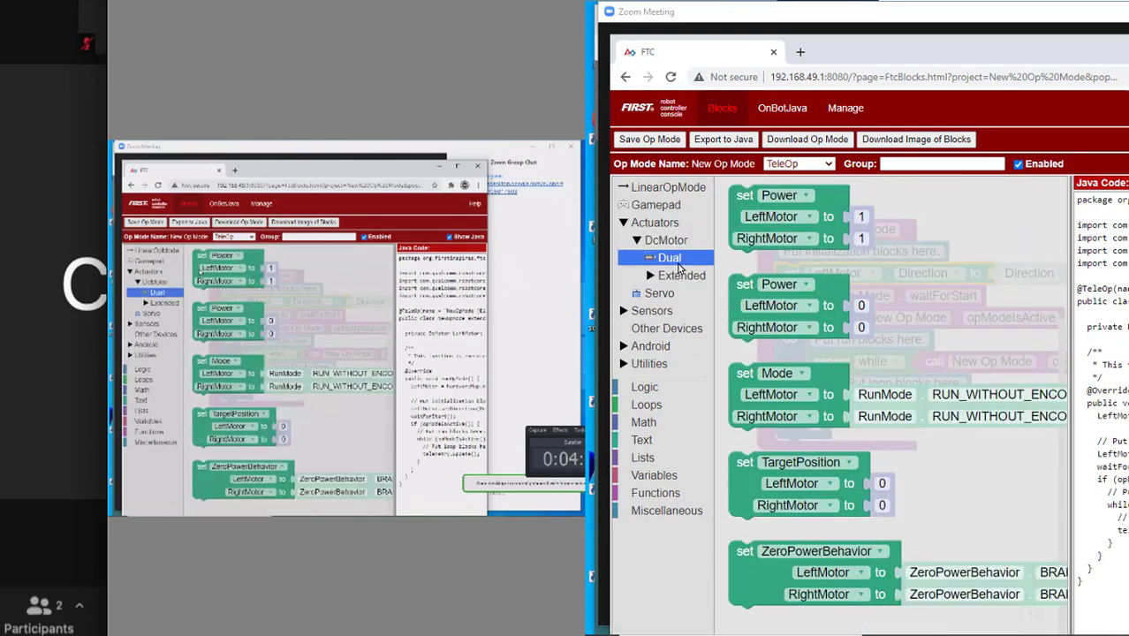
drag(733, 209, 779, 318)
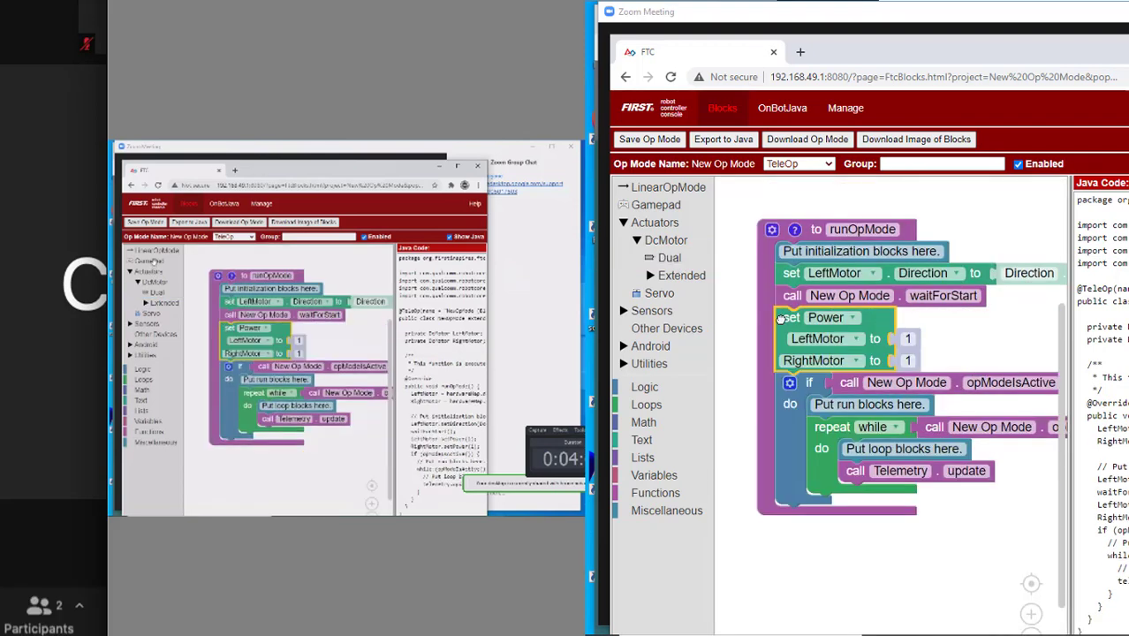
Insert a LinearOpMode sleep call of 1000 milliseconds directly below the dual-motor Power block
click(658, 190)
click(737, 294)
drag(736, 288, 781, 394)
Add a dual-motor block below the sleep call that sets LeftMotor and RightMotor Power to 0, and save the op mode
click(682, 275)
click(669, 257)
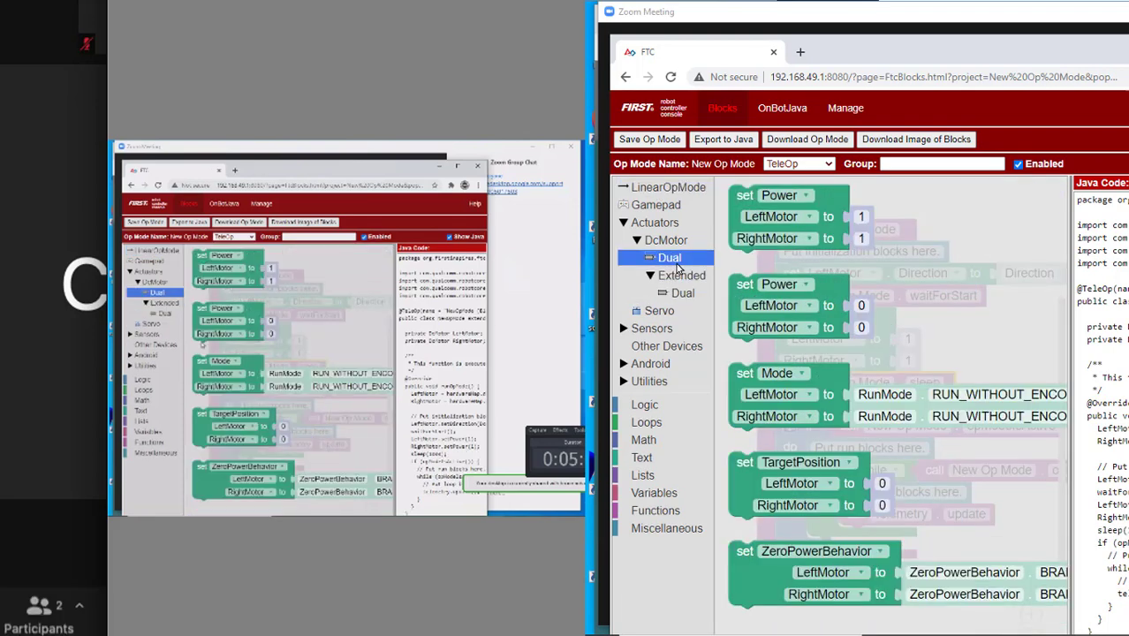
click(754, 290)
drag(754, 289, 785, 425)
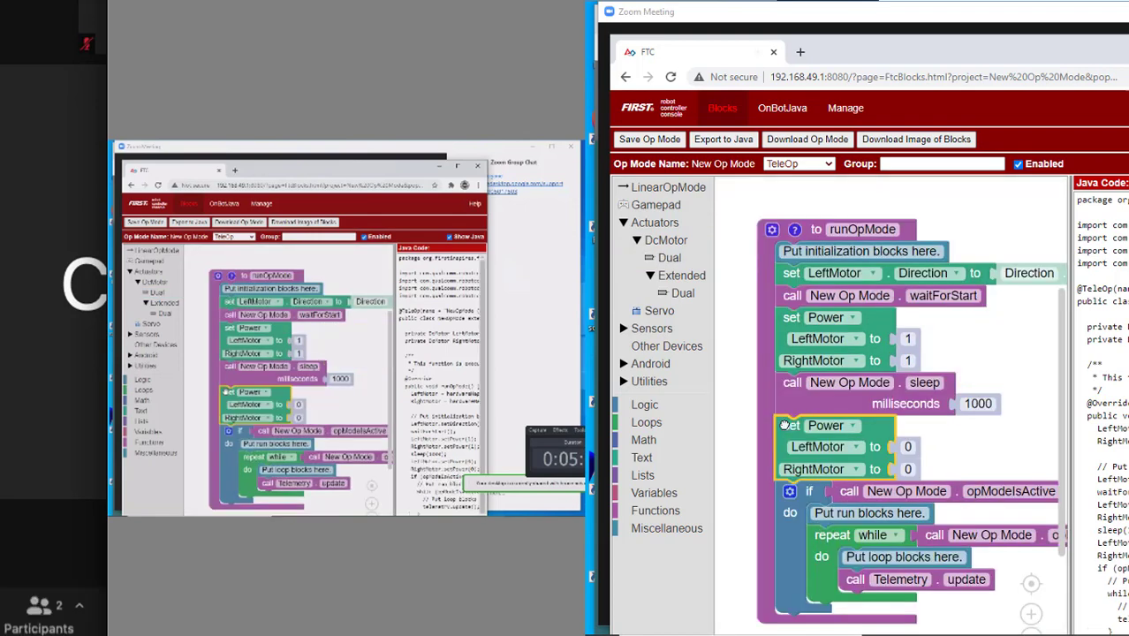
click(649, 140)
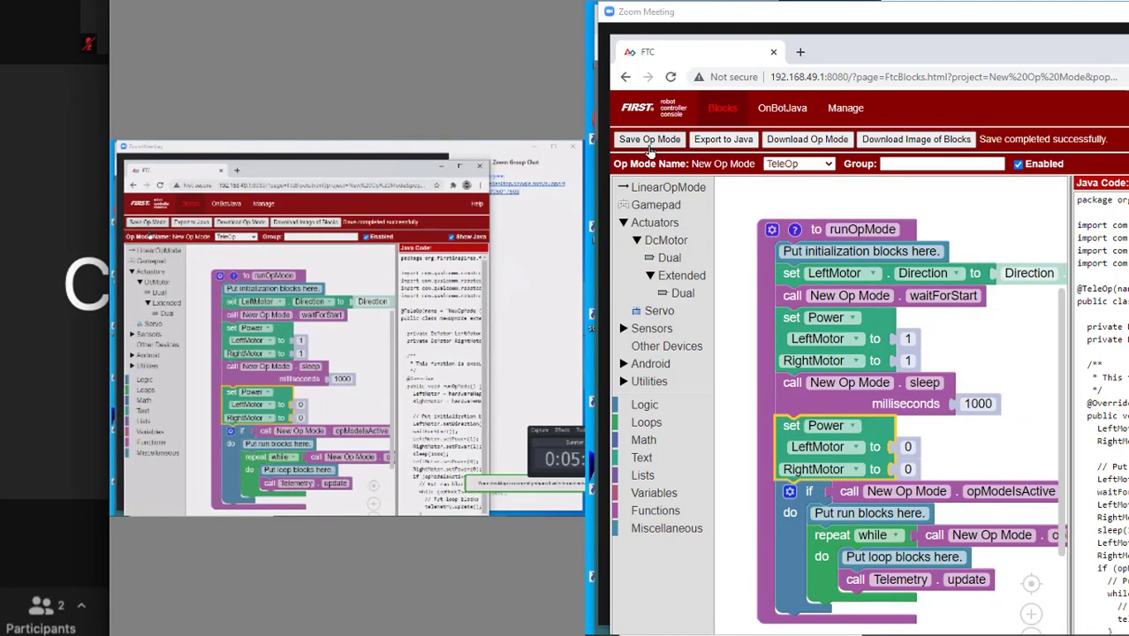